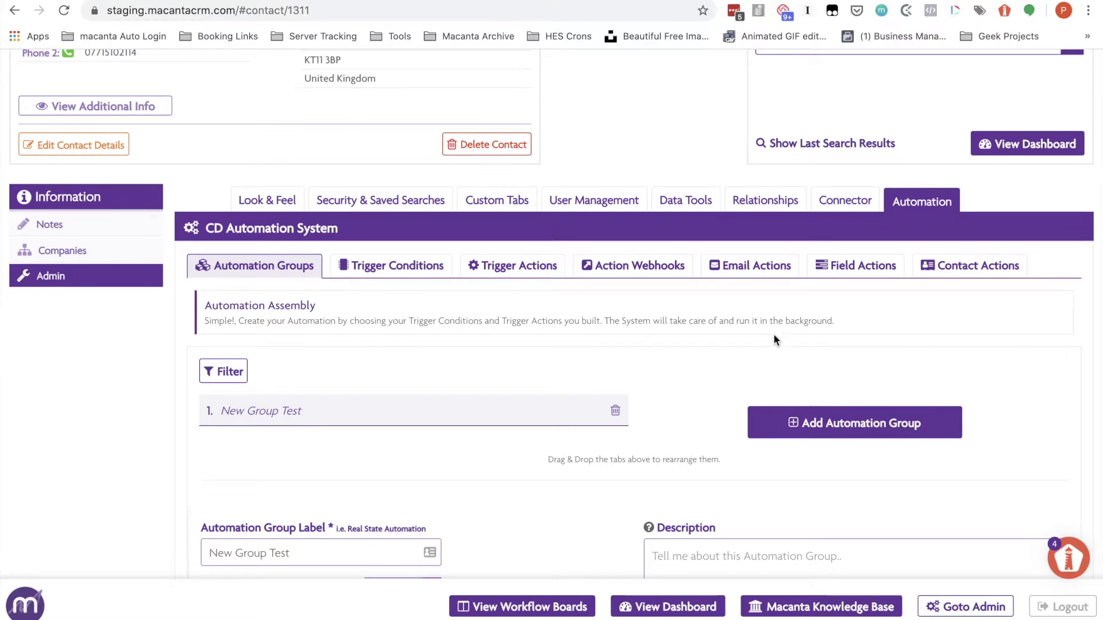
Open the email automation actions and review the New Email Test template's preview, sender and subject settings
left_click(750, 267)
scroll(528, 319, "down", 8)
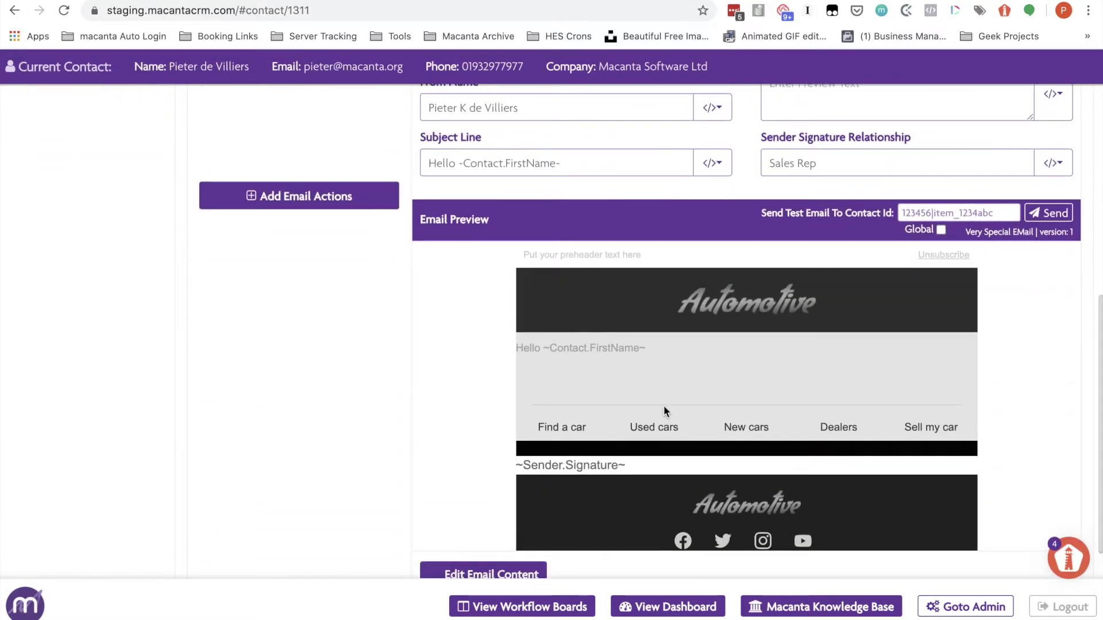
scroll(663, 405, "down", 3)
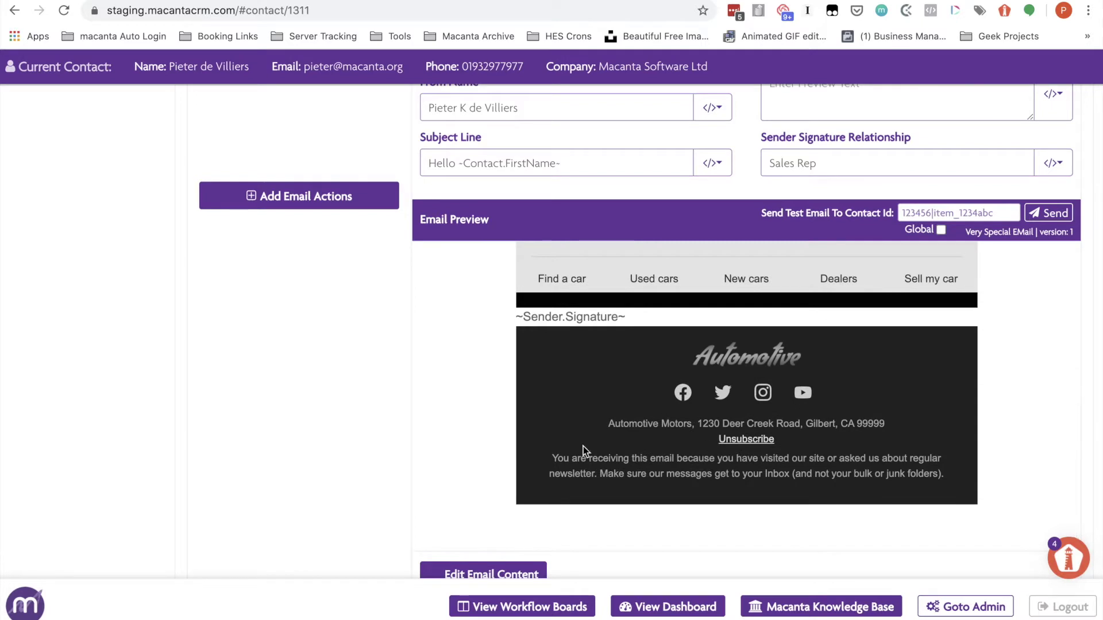
scroll(464, 412, "up", 3)
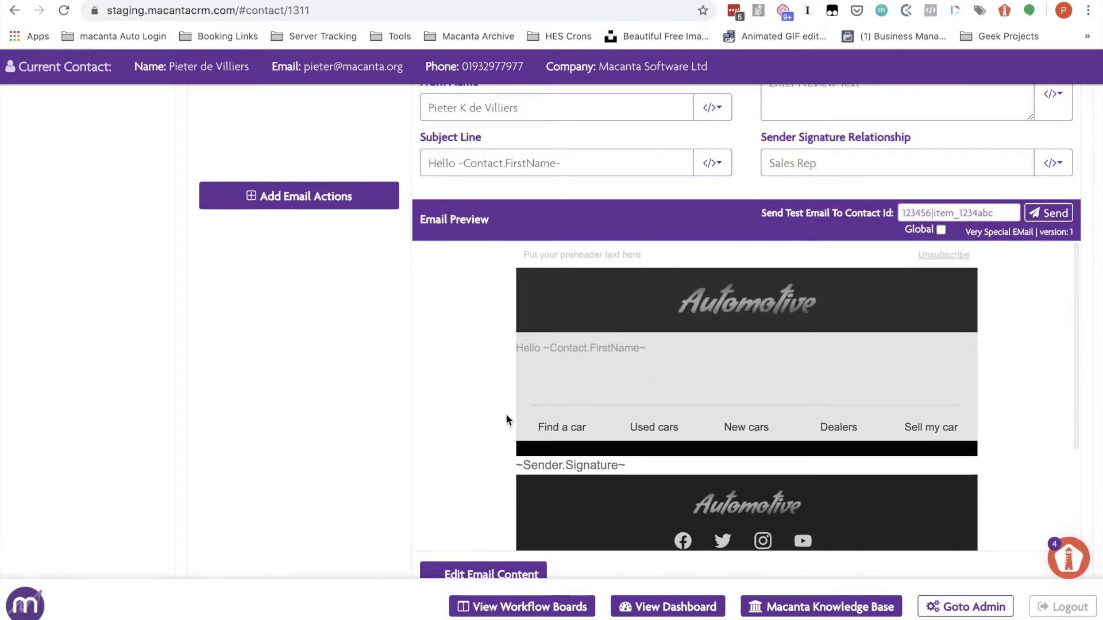
scroll(401, 294, "up", 3)
scroll(401, 295, "up", 4)
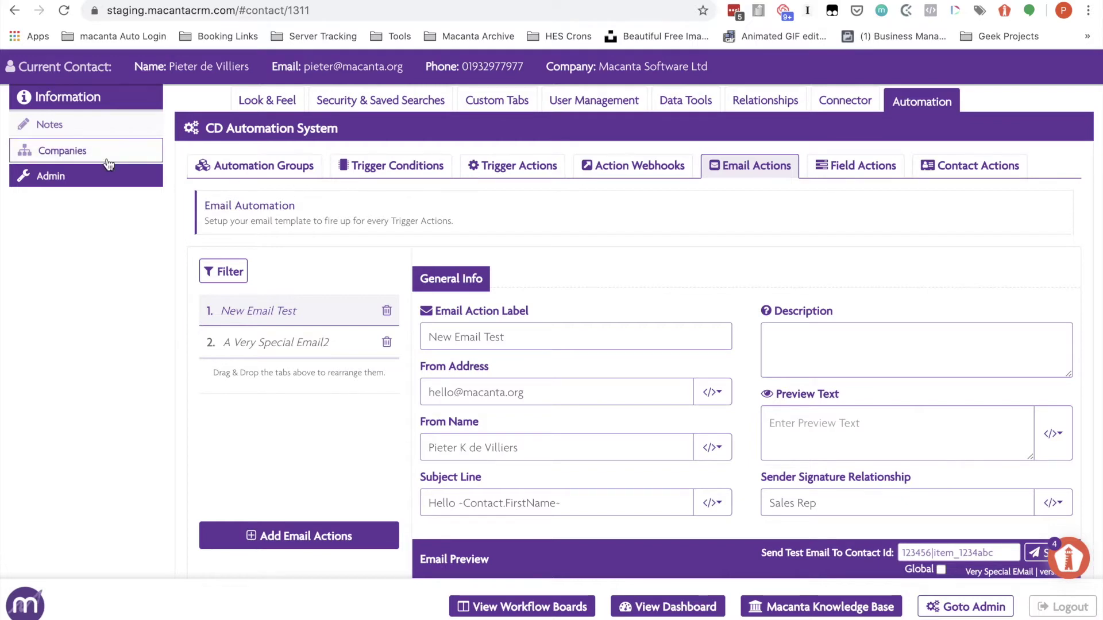
Open the contact's connected companies and review the general details of the Test Emails company, including its Opt-In field
left_click(87, 152)
scroll(503, 306, "down", 3)
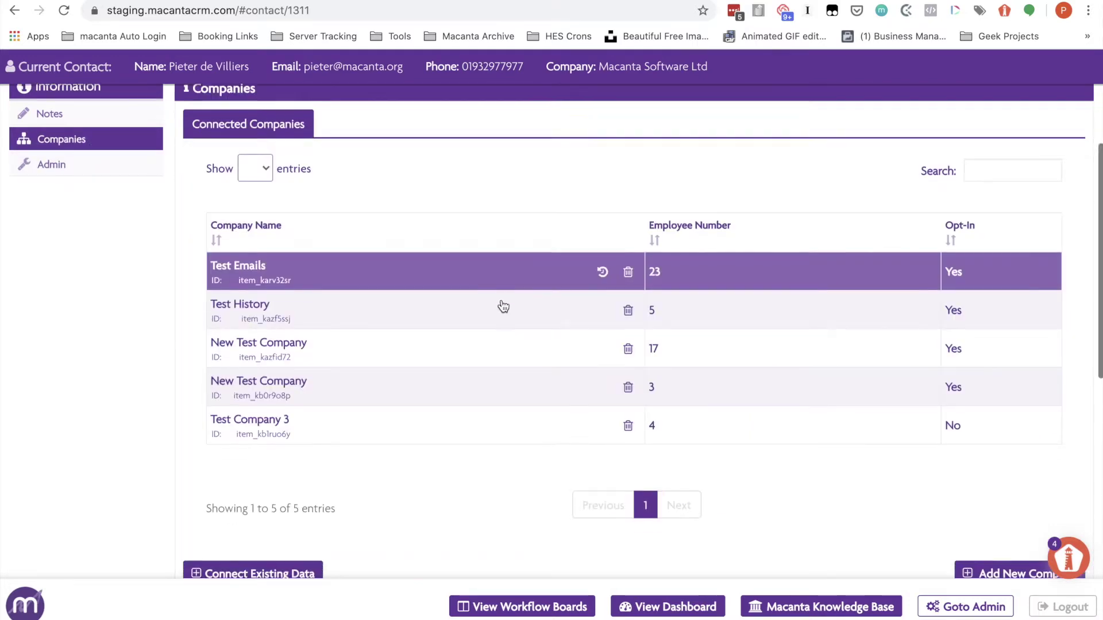
scroll(503, 306, "up", 2)
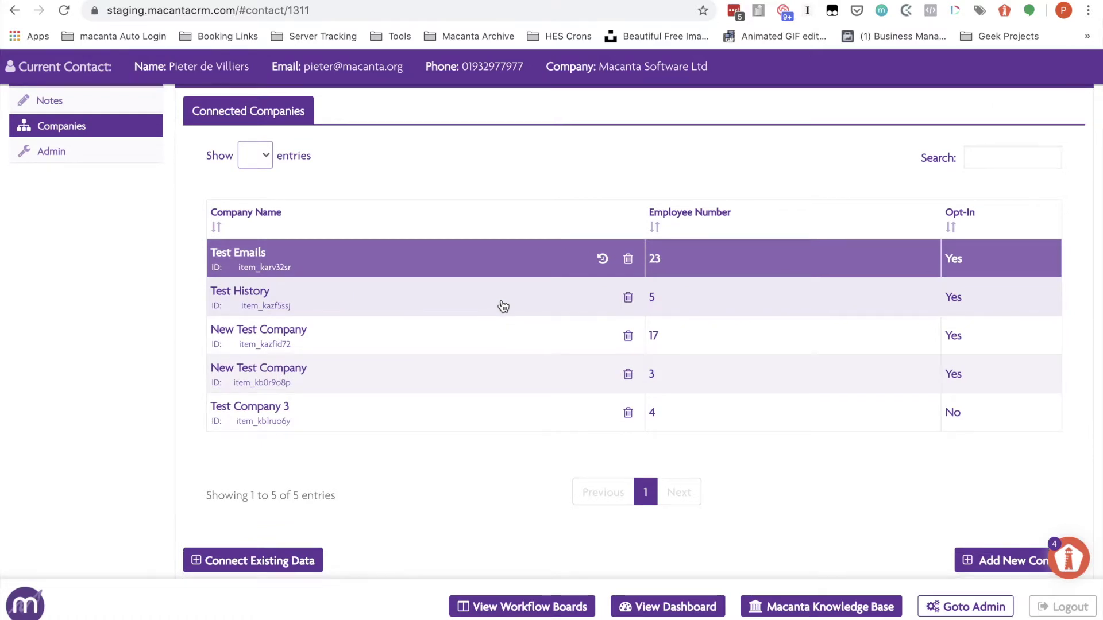
scroll(503, 306, "down", 4)
scroll(501, 304, "down", 2)
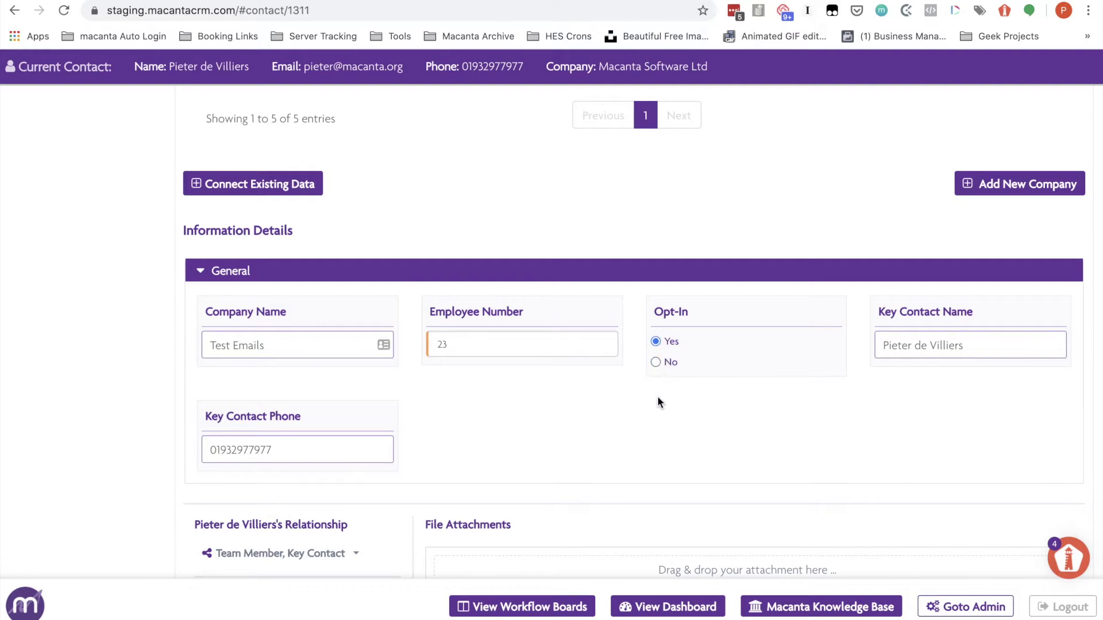
scroll(419, 194, "up", 10)
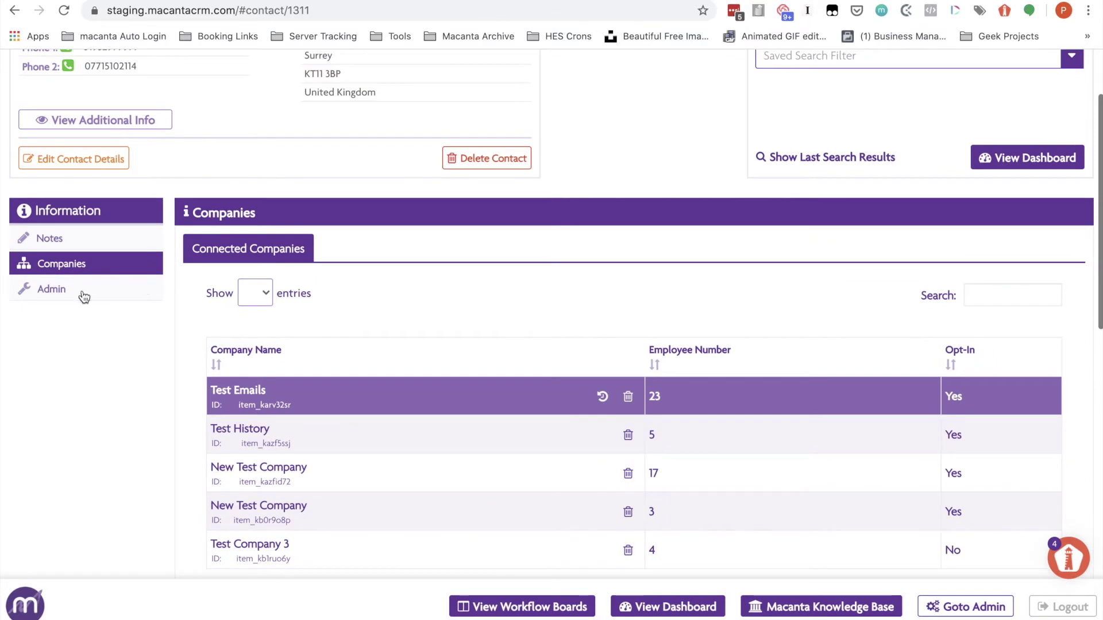
In the admin Connector settings for Companies, make the Opt-In field contact specific and save the connected info
left_click(83, 297)
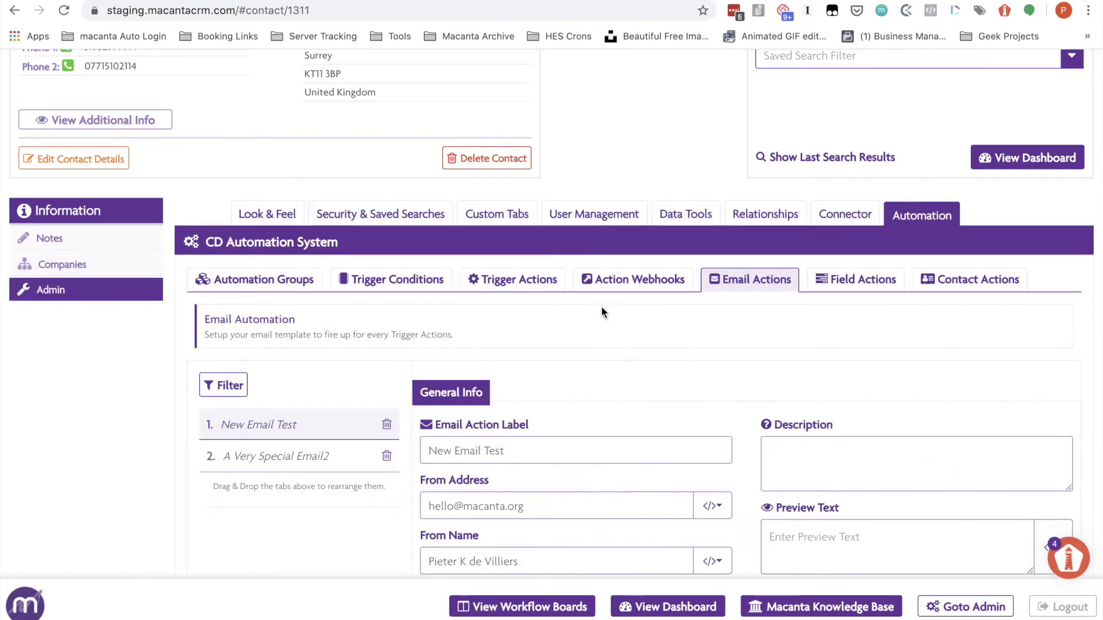
left_click(839, 216)
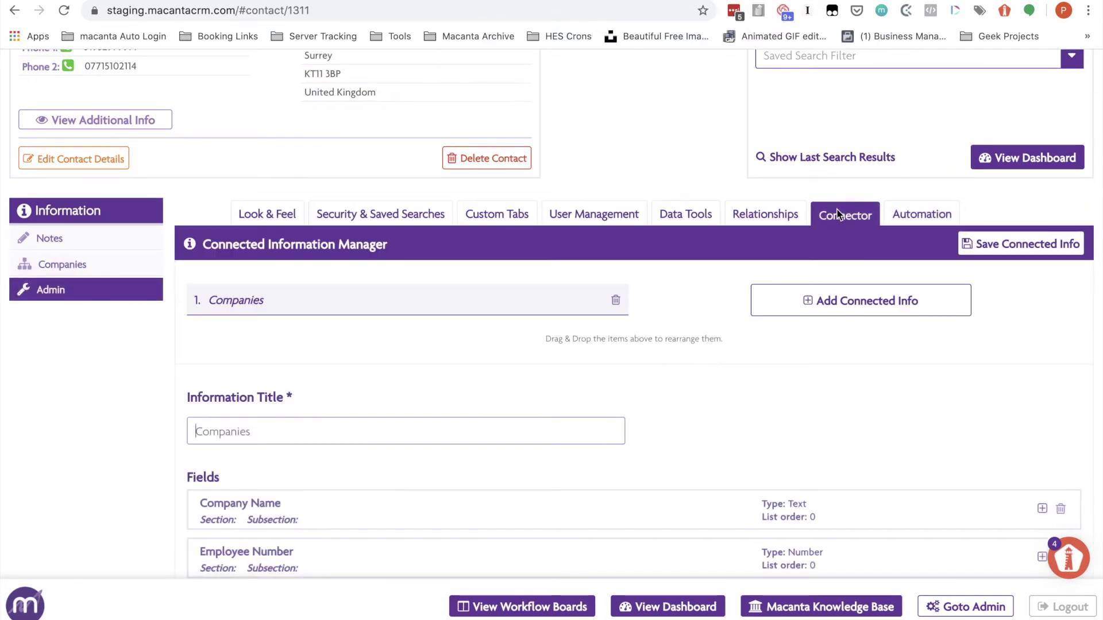
scroll(772, 414, "down", 1)
scroll(770, 422, "down", 3)
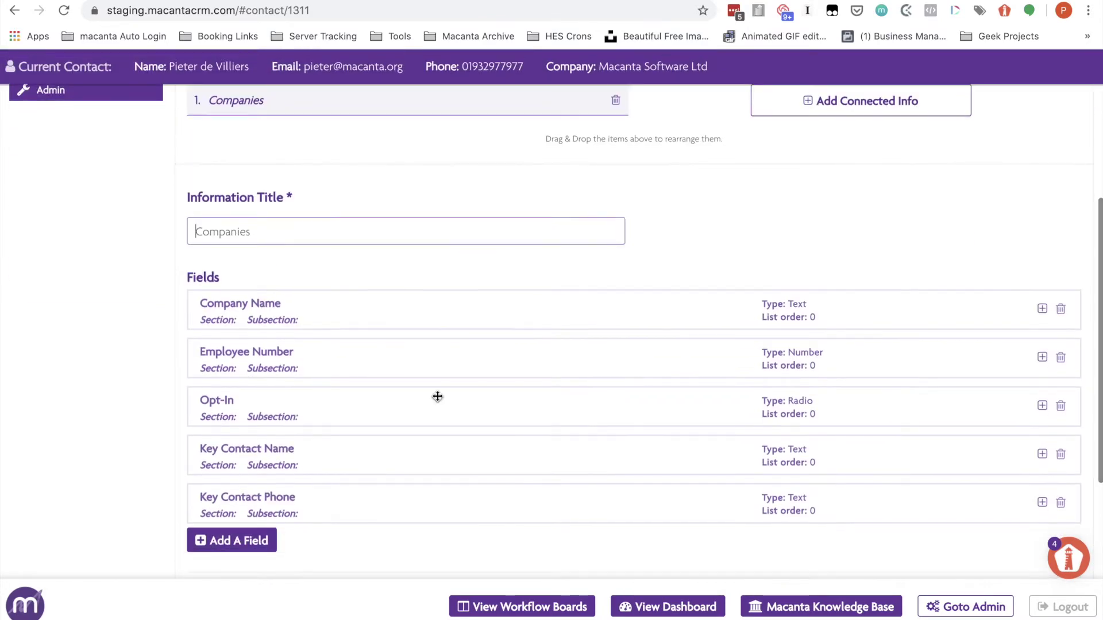
left_click_drag(404, 398, 404, 406)
scroll(403, 406, "down", 4)
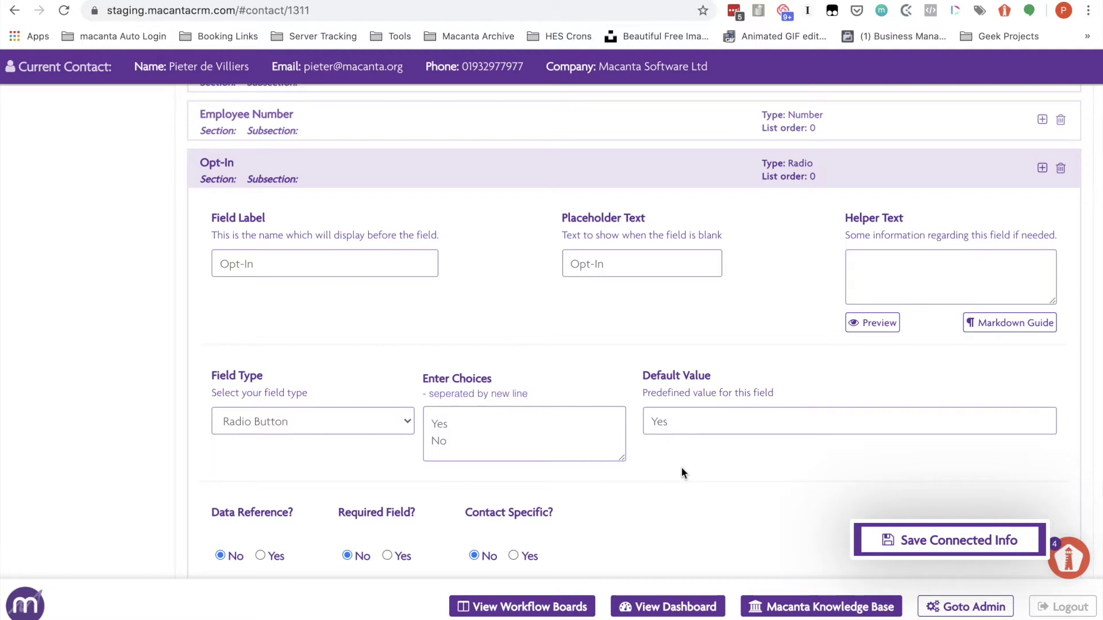
scroll(681, 471, "down", 2)
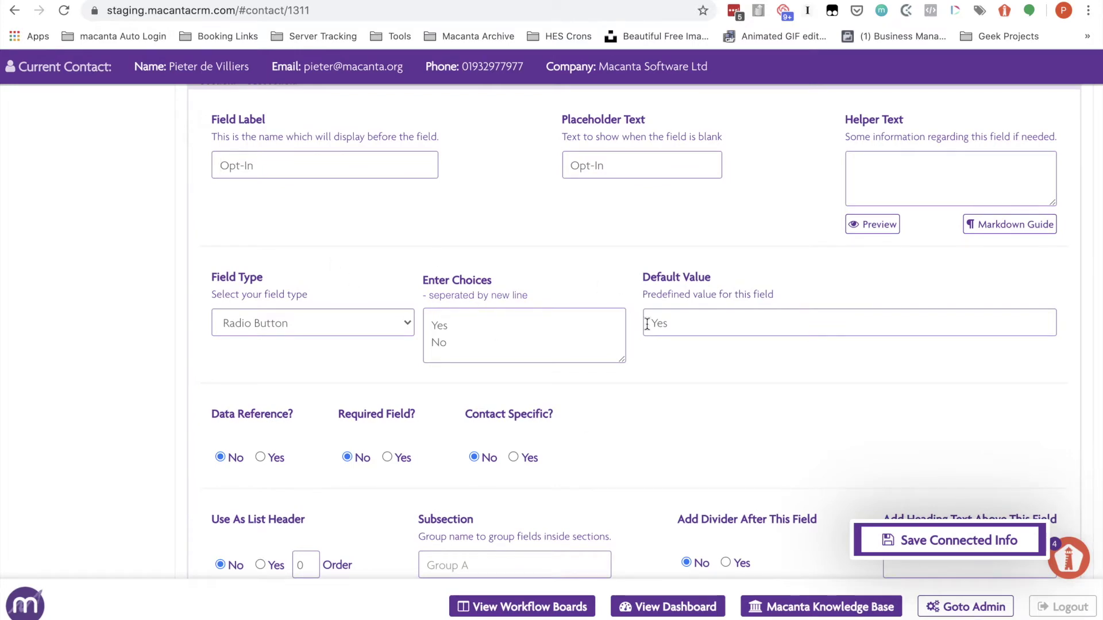
left_click(512, 457)
scroll(512, 457, "down", 2)
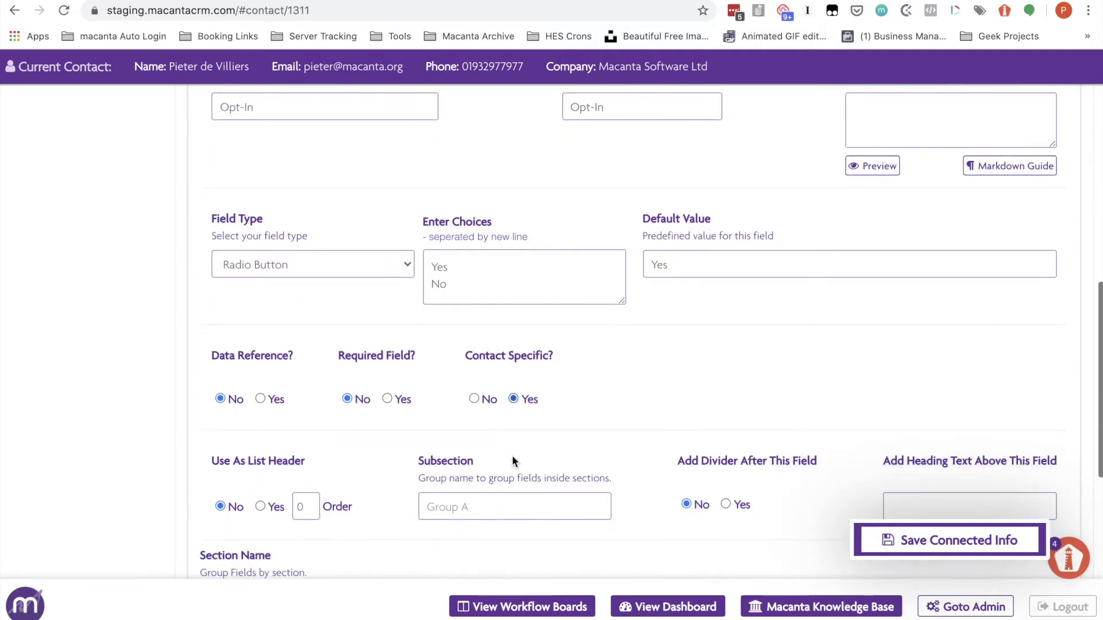
left_click(922, 549)
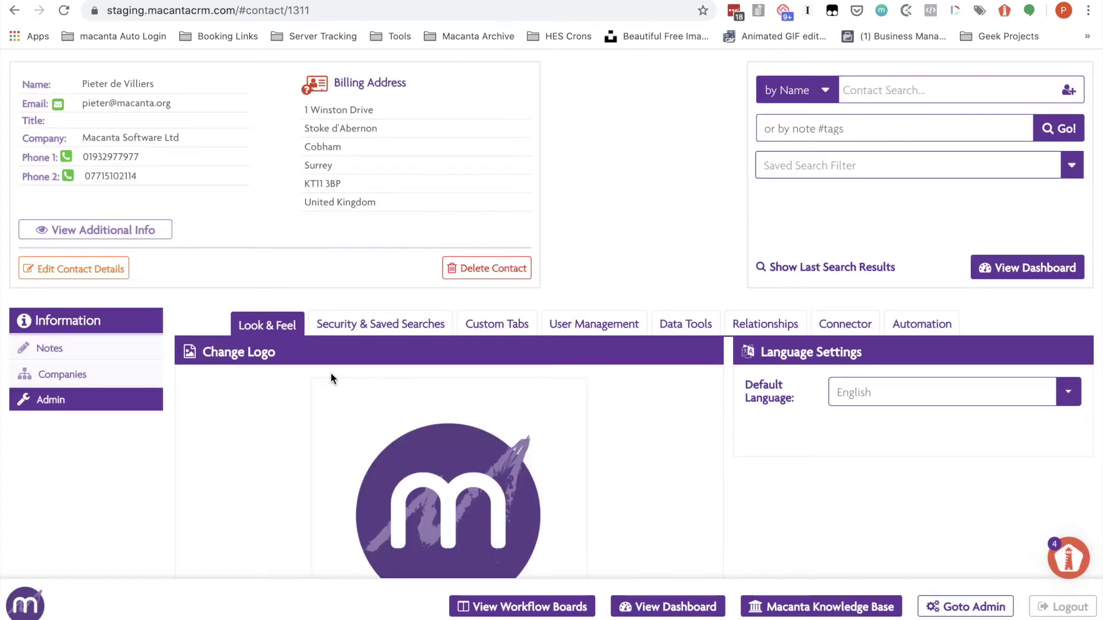
Set Opt-In to No for the connected New Test Company with employee number 3 and try to save the change
scroll(253, 386, "down", 3)
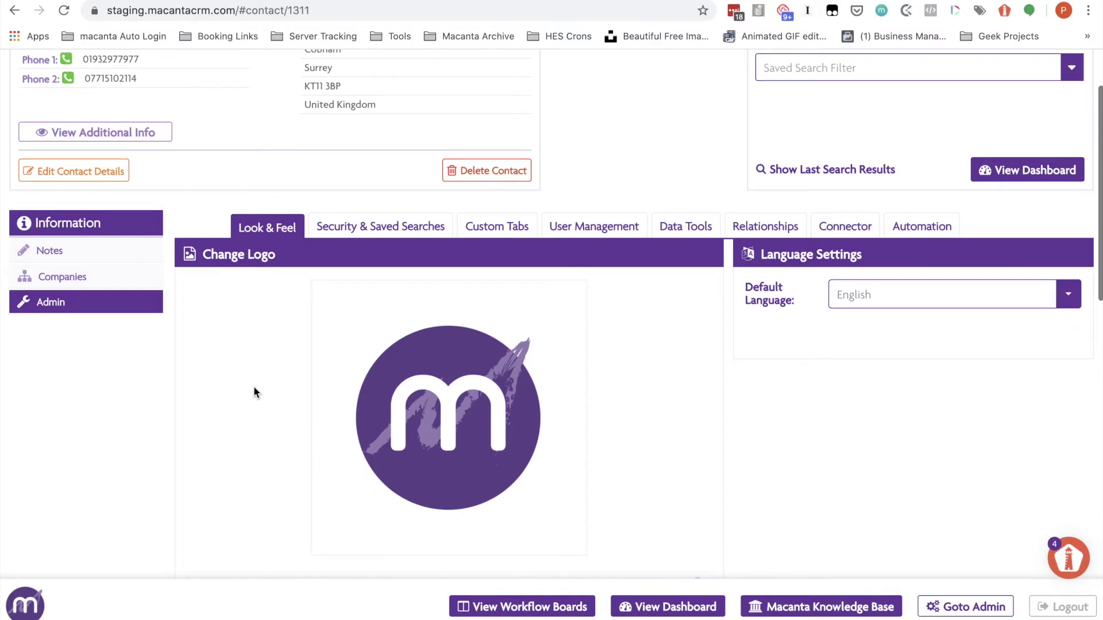
left_click(73, 278)
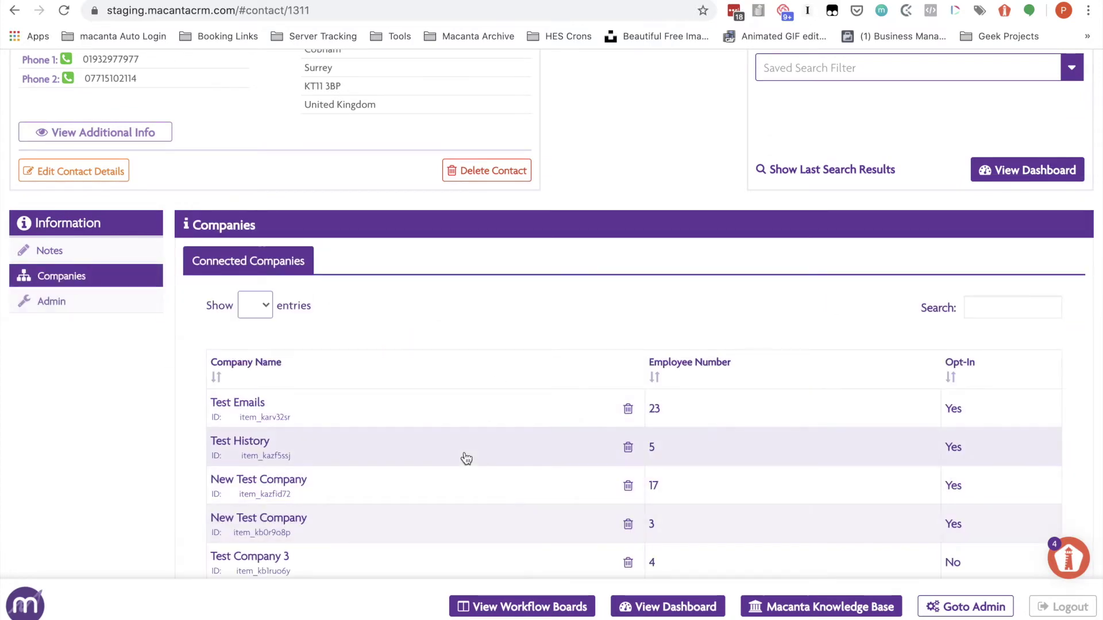
scroll(463, 456, "down", 3)
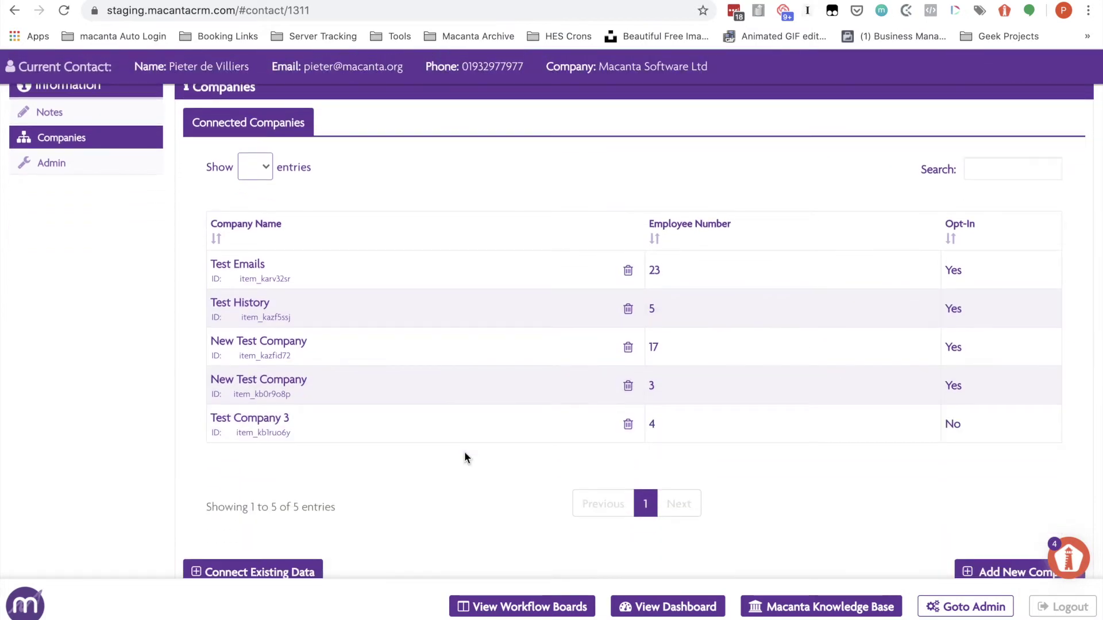
scroll(438, 394, "down", 7)
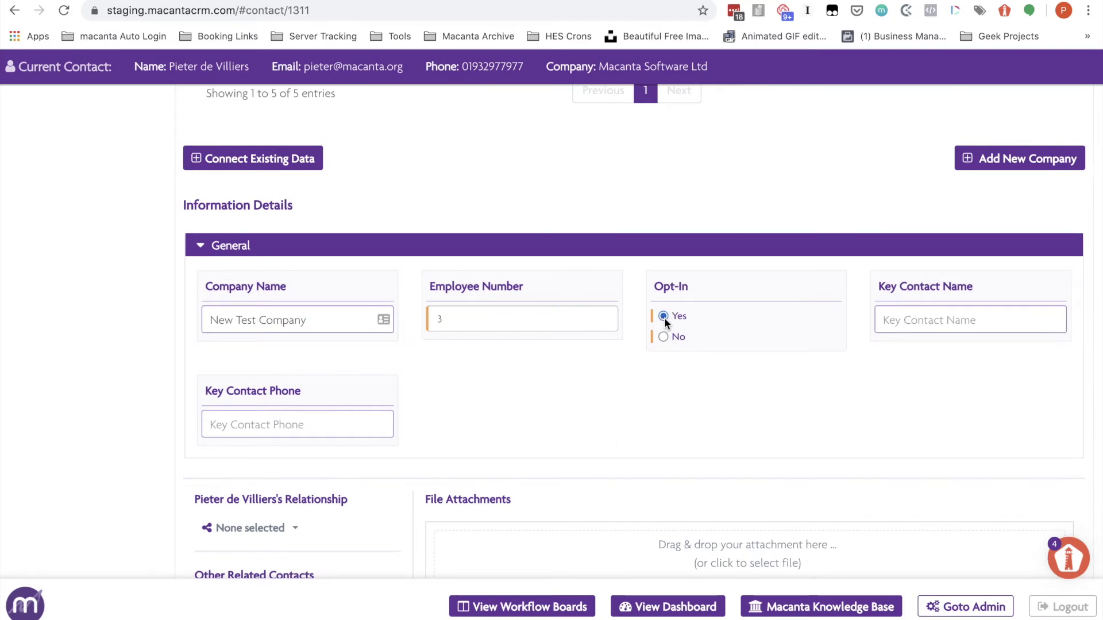
left_click(664, 337)
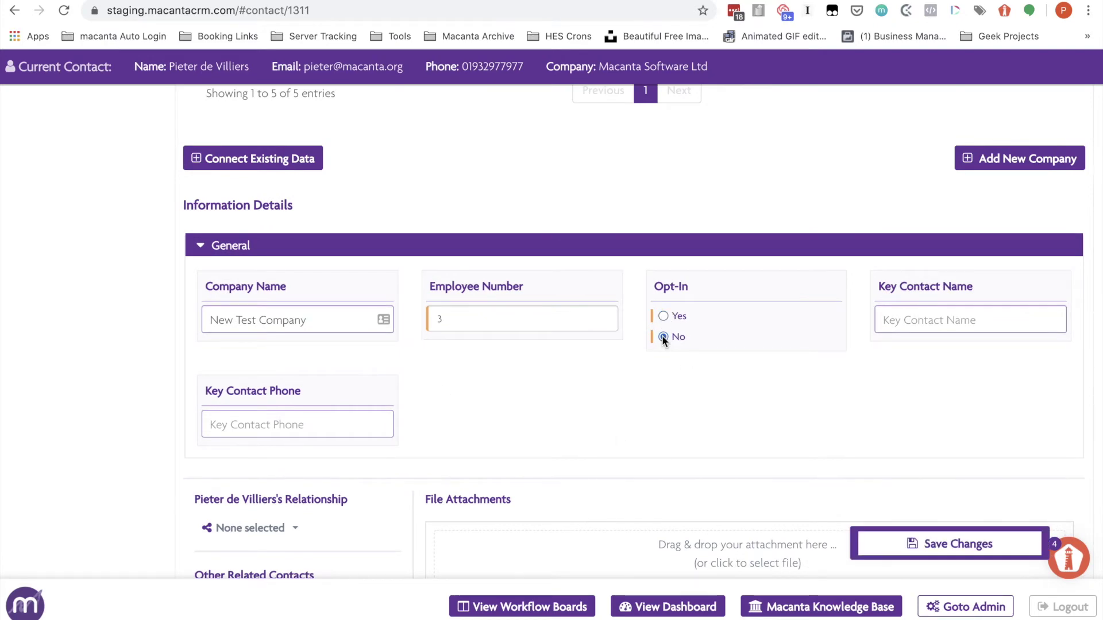
left_click(921, 542)
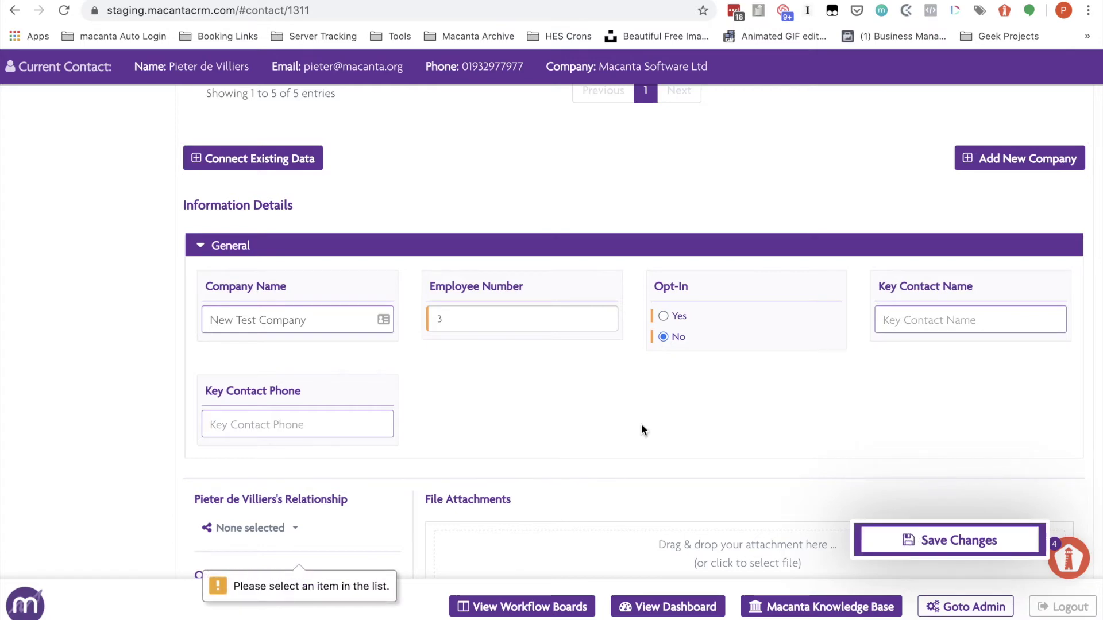
Compare the connected companies list with New Test Company's Opt-In details, and view the live CRM's Macanta Trial - Day 3 - Relationships email action
scroll(525, 408, "up", 2)
scroll(525, 408, "up", 5)
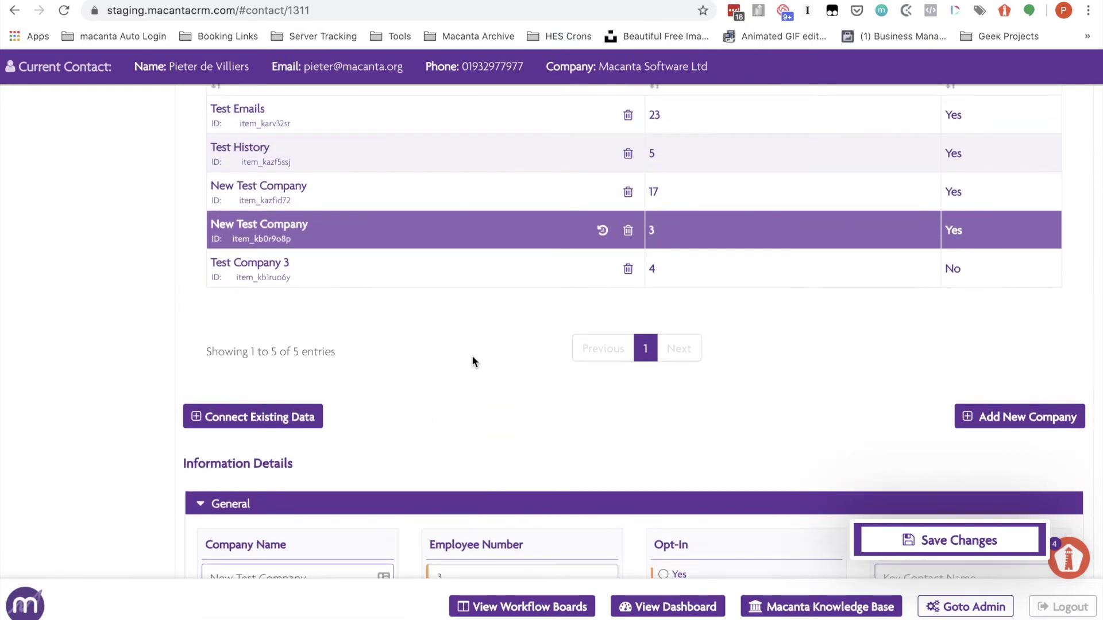
scroll(472, 361, "up", 1)
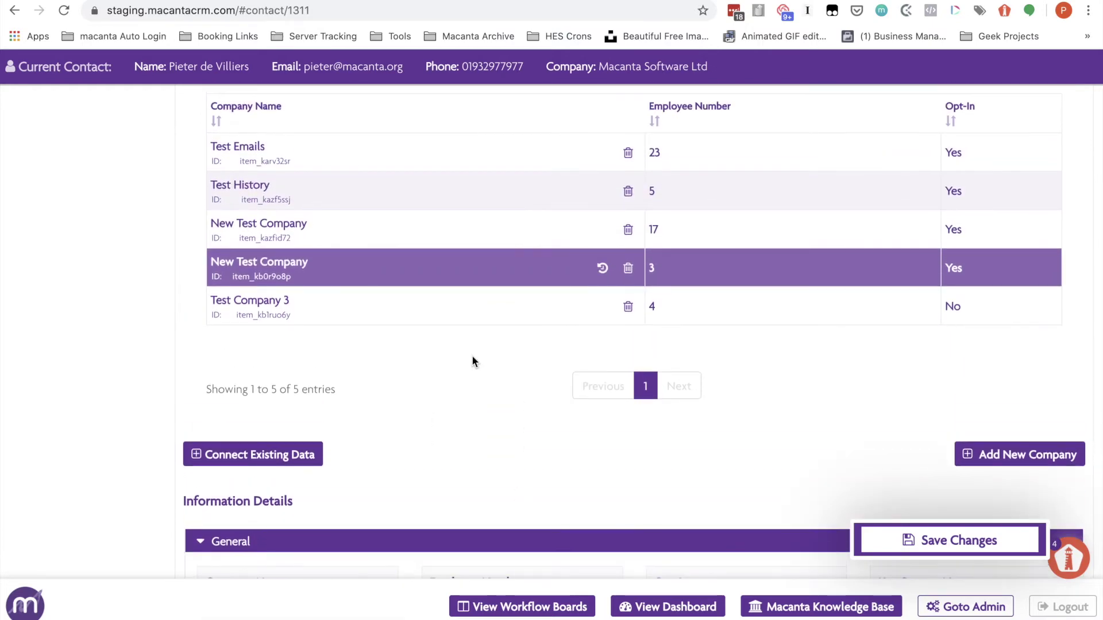
scroll(533, 394, "down", 3)
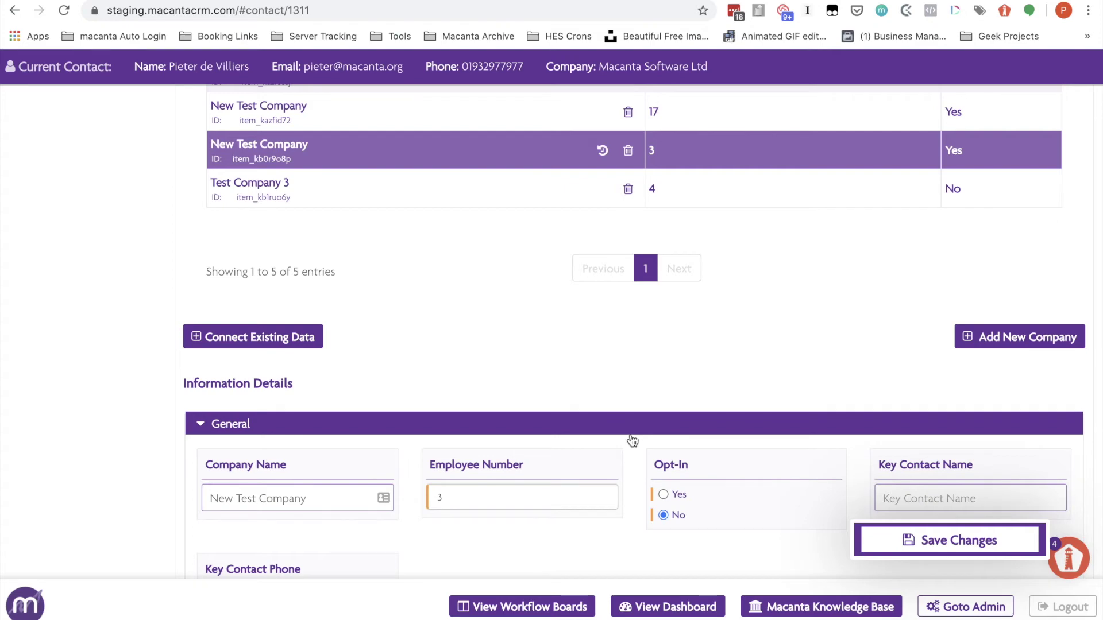
scroll(478, 297, "up", 5)
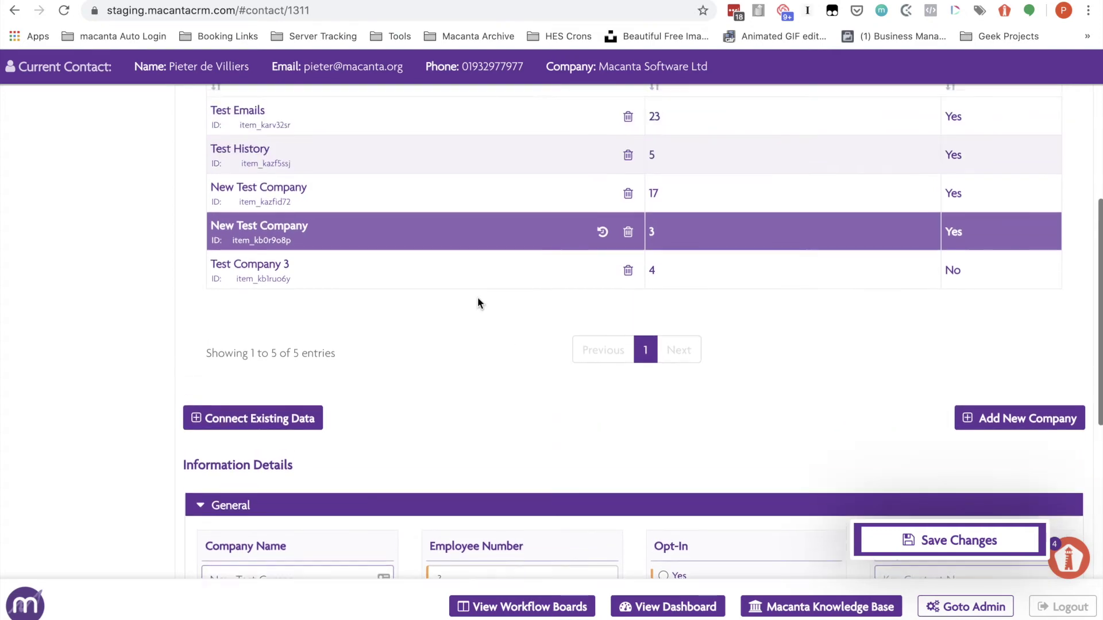
scroll(477, 298, "up", 1)
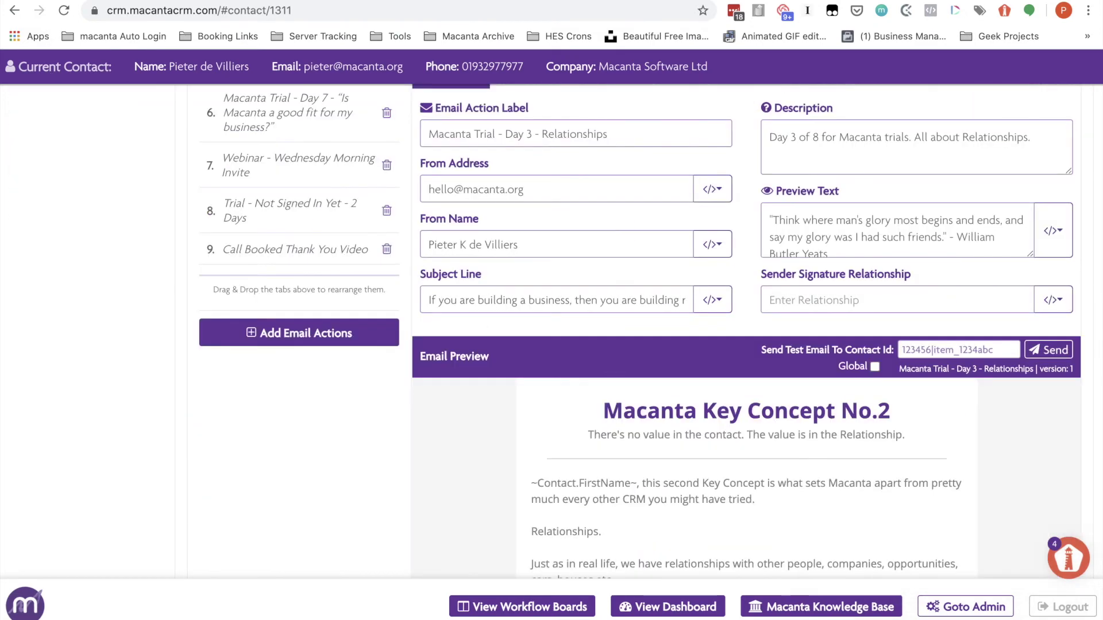
scroll(178, 245, "up", 5)
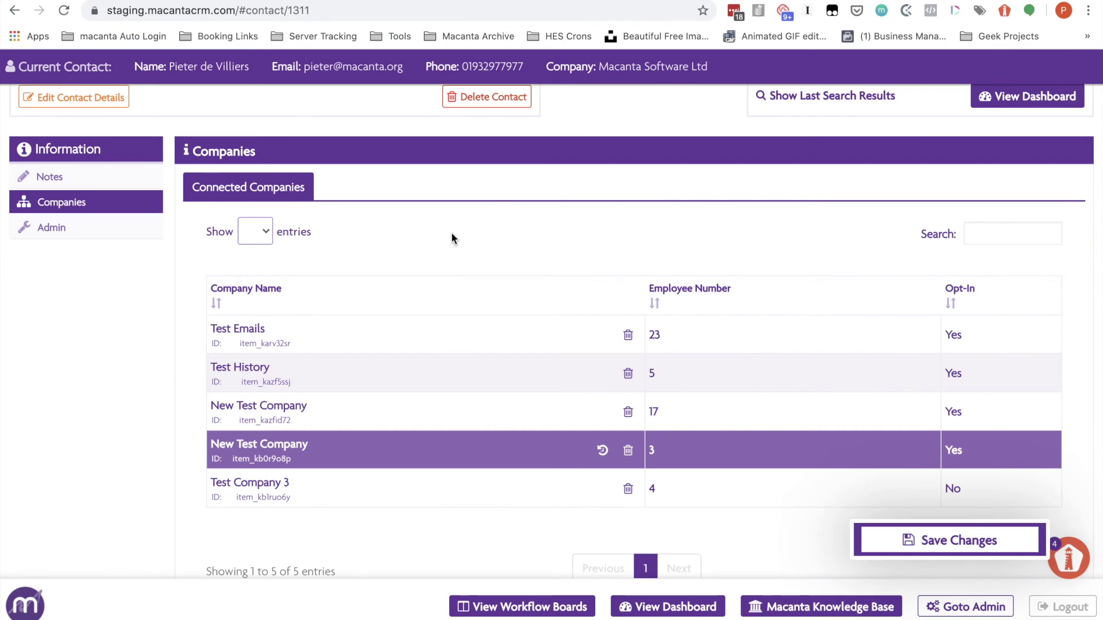
scroll(450, 236, "down", 4)
scroll(452, 239, "down", 3)
scroll(451, 238, "up", 1)
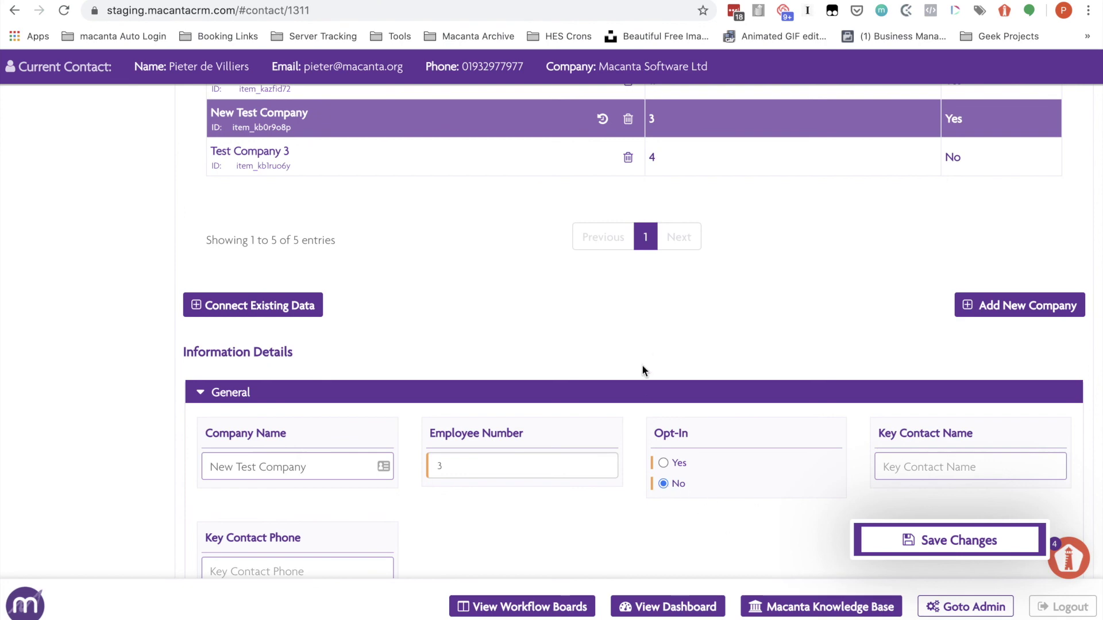
scroll(642, 365, "up", 6)
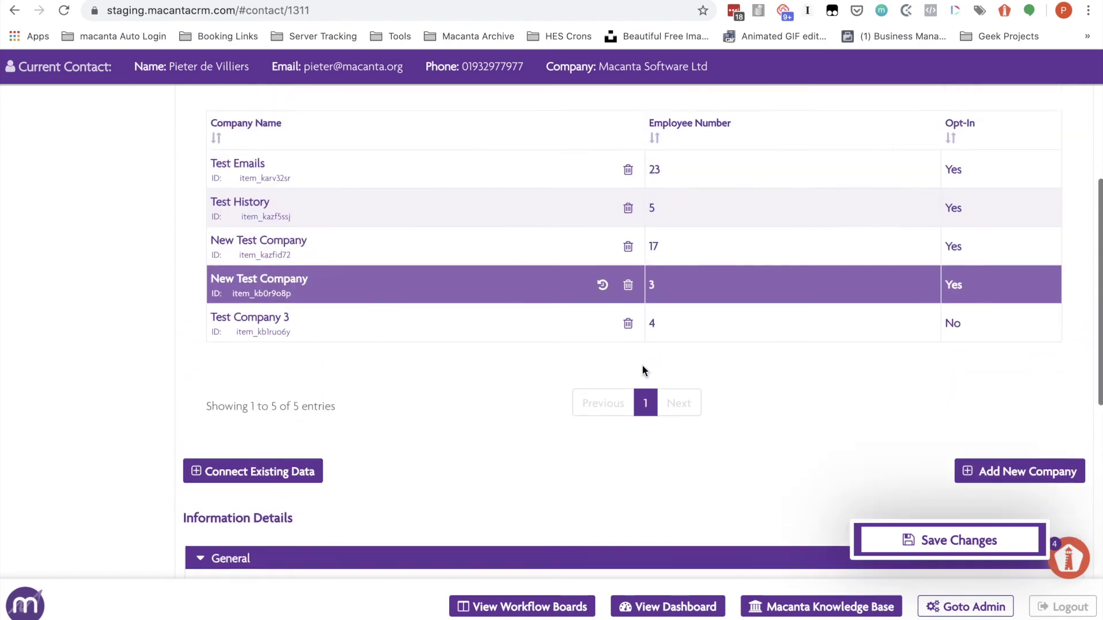